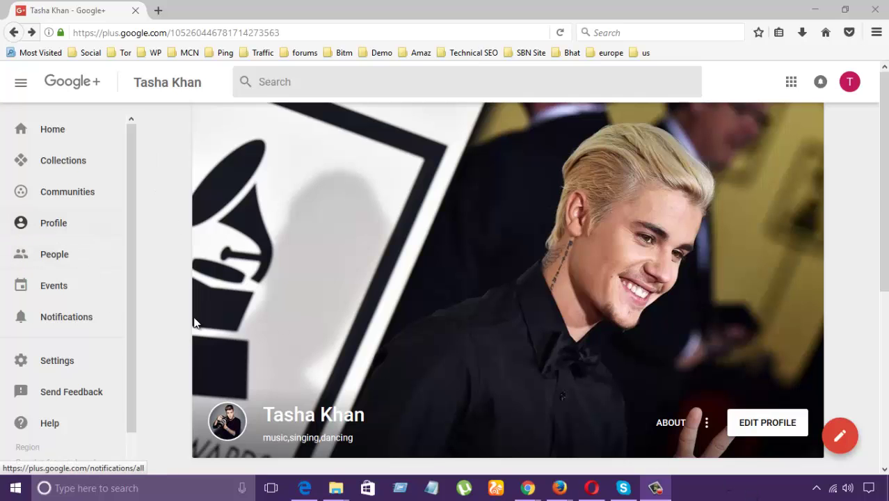
scroll(803, 374, "down", 3)
scroll(661, 257, "up", 3)
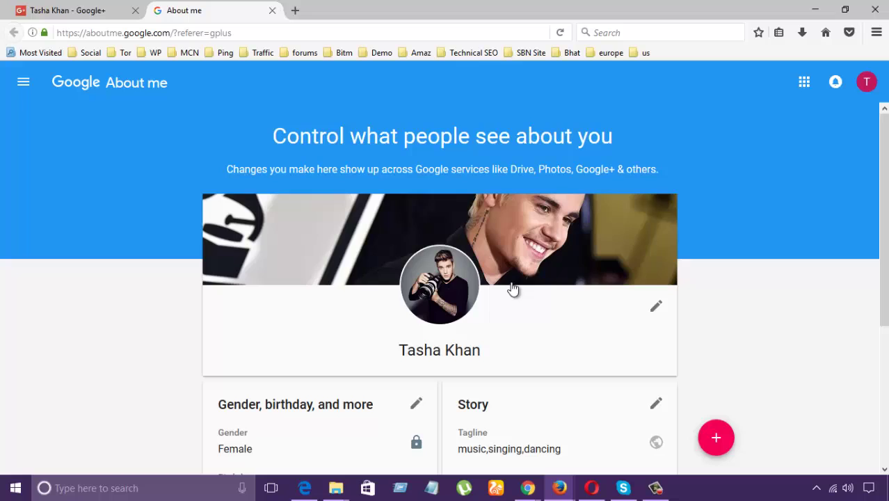
scroll(508, 292, "down", 3)
scroll(702, 337, "up", 2)
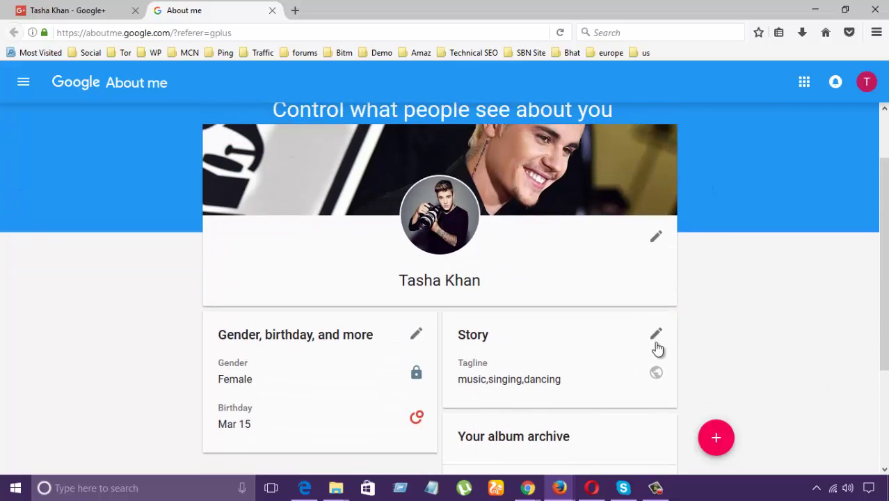
scroll(657, 348, "up", 1)
scroll(657, 349, "down", 2)
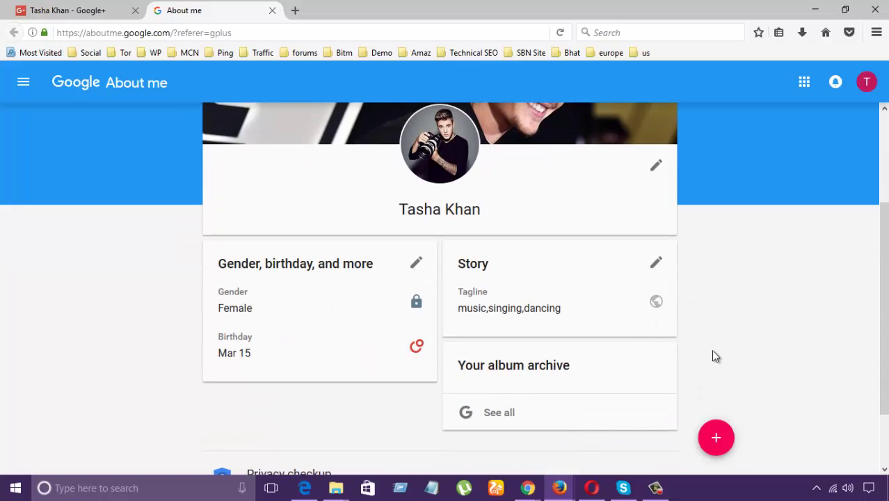
scroll(712, 354, "up", 2)
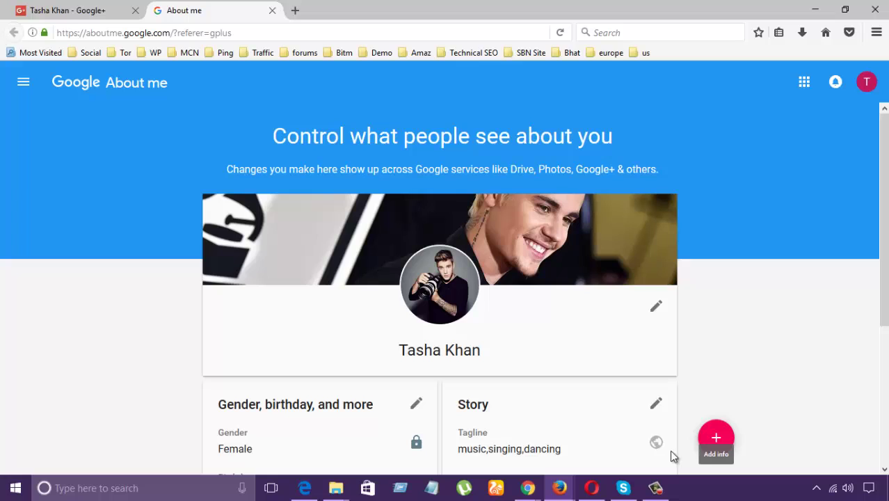
mouse_move(527, 487)
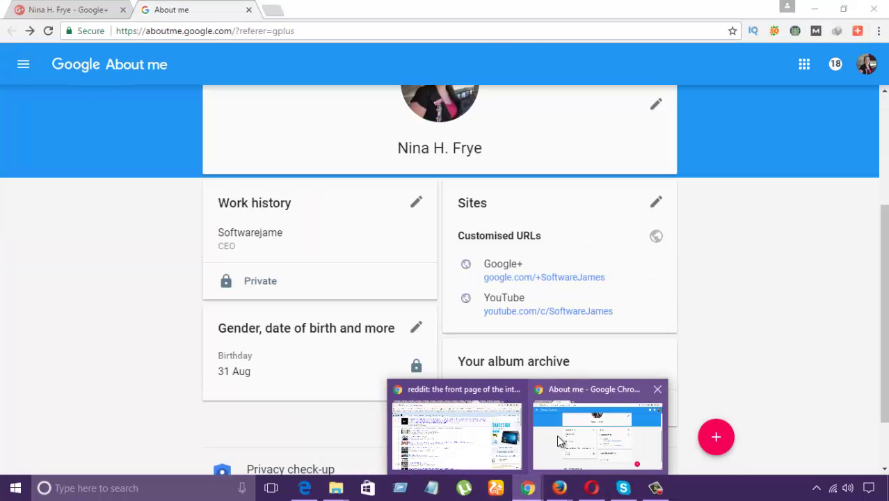
Switch back to the Google+ profile tab and reopen its About me page via ABOUT
left_click(557, 435)
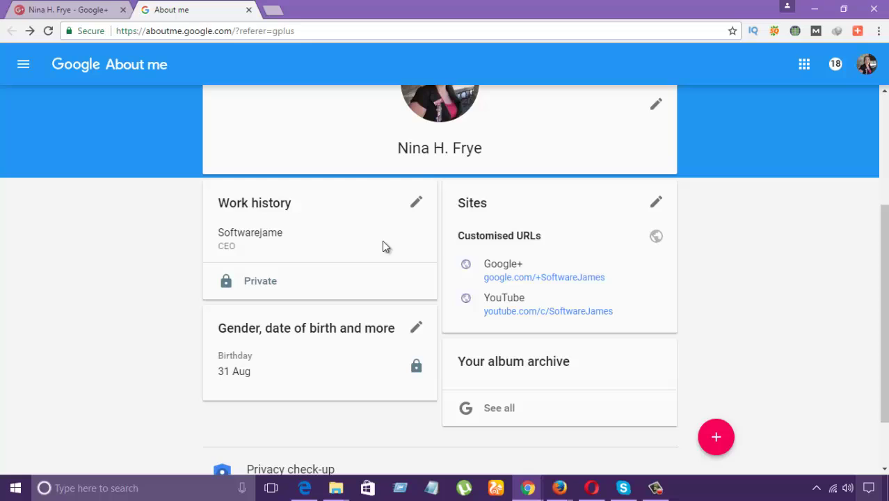
left_click(28, 9)
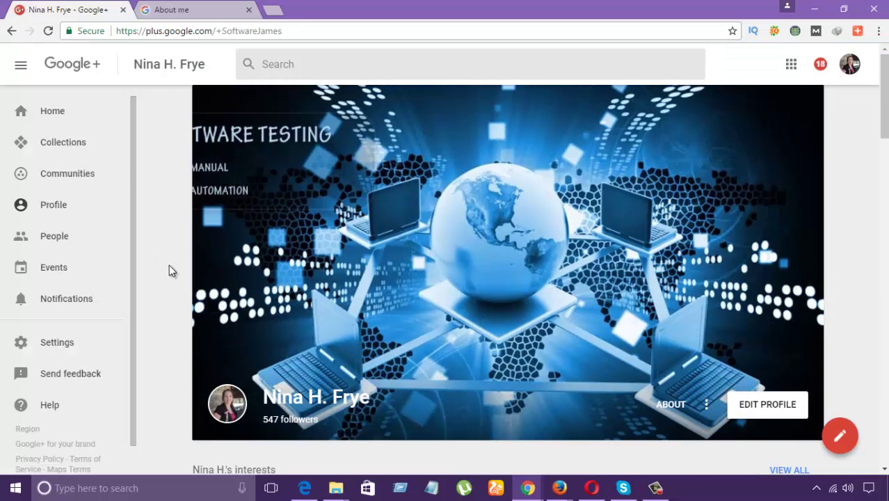
scroll(169, 271, "down", 2)
left_click(671, 273)
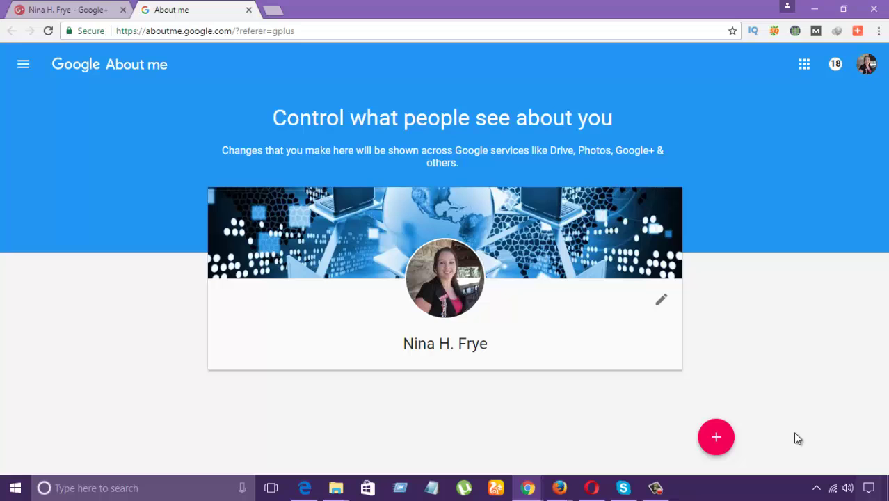
scroll(567, 367, "down", 2)
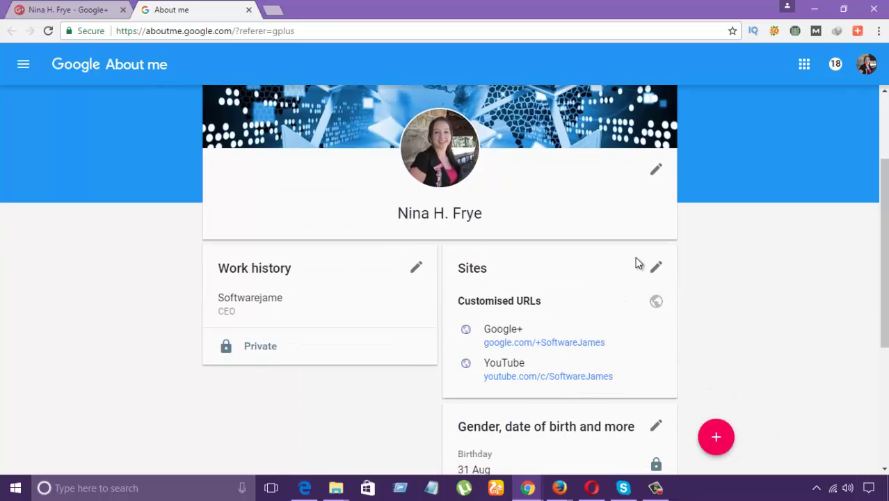
Highlight the Sites heading on the profile, then open the Sites card's pencil editor
double_click(471, 268)
left_click(496, 268)
left_click_drag(458, 268, 496, 270)
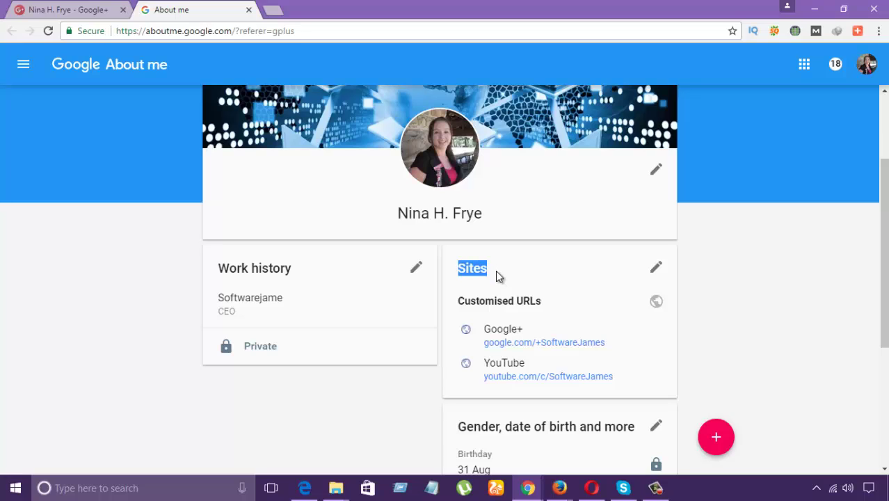
left_click(495, 272)
left_click(654, 271)
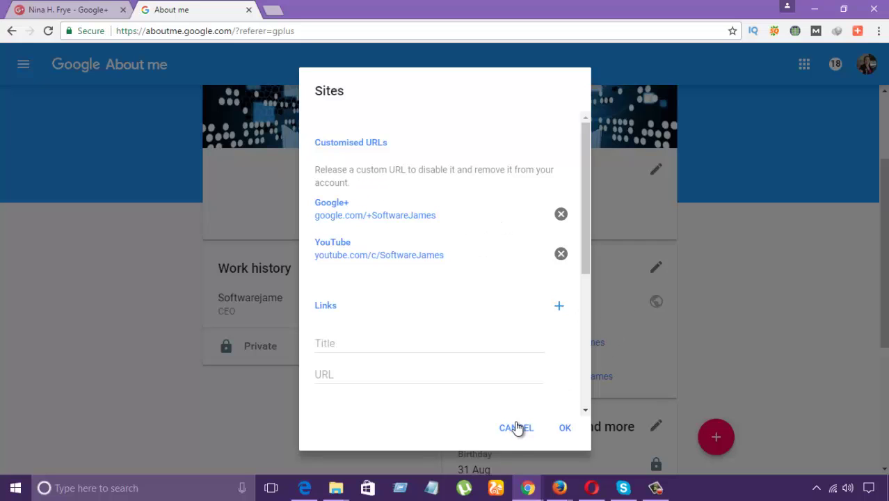
scroll(324, 246, "down", 1)
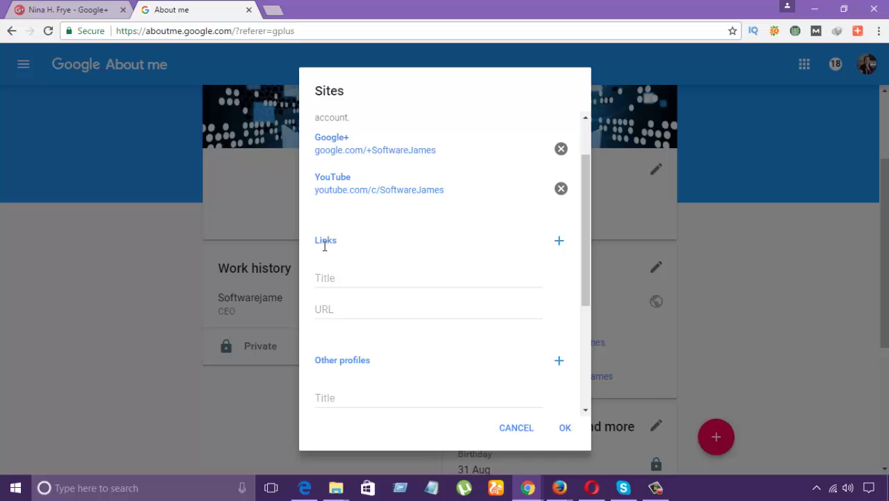
left_click(341, 279)
type("Mo")
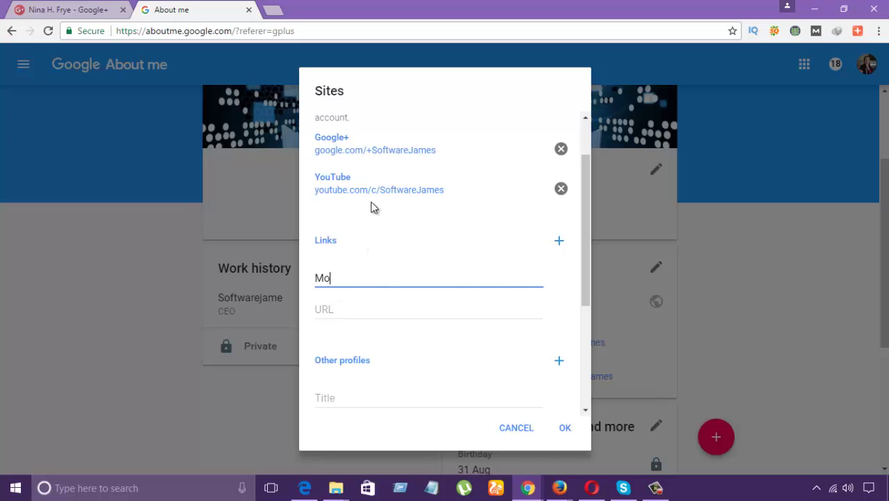
type("vi")
type("code")
key("Tab")
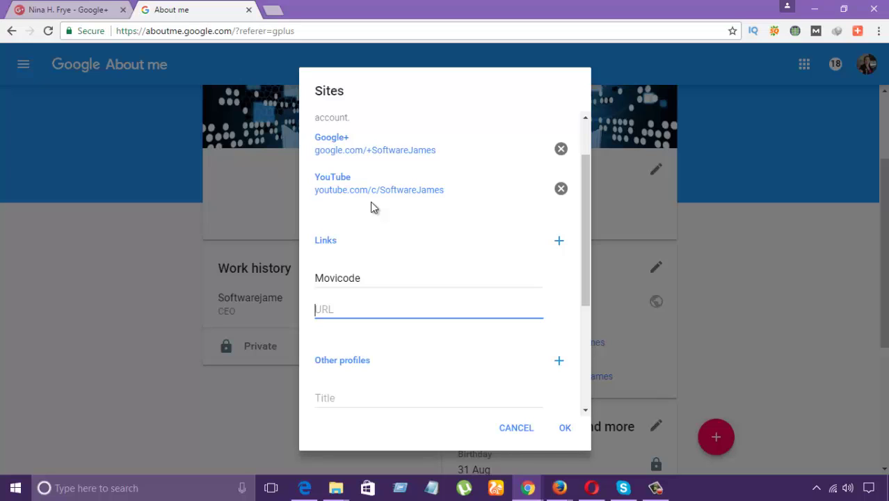
type("http")
type("://movi")
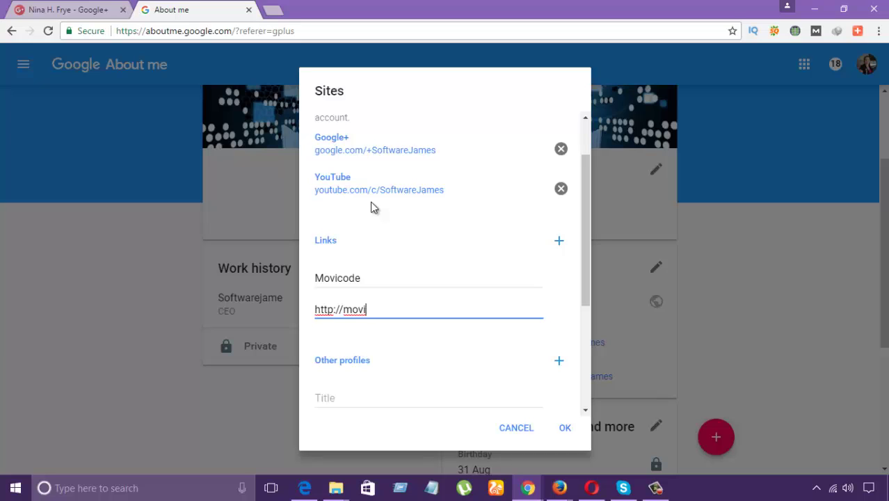
type("code.com")
scroll(443, 308, "down", 1)
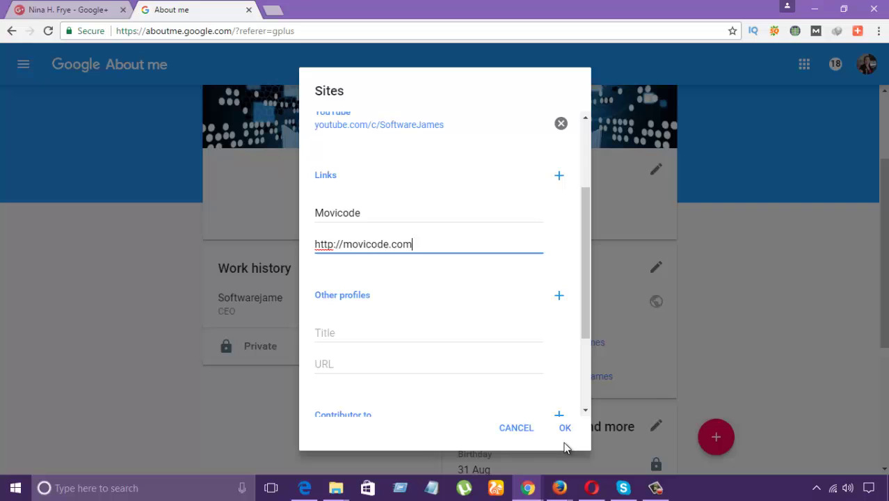
scroll(502, 280, "up", 2)
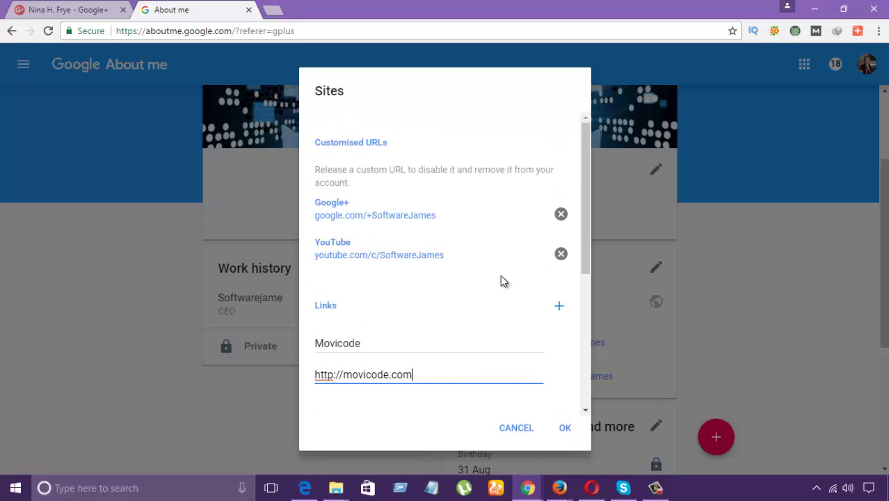
Save the Sites dialog and check that Movicode is listed under Links
left_click(563, 428)
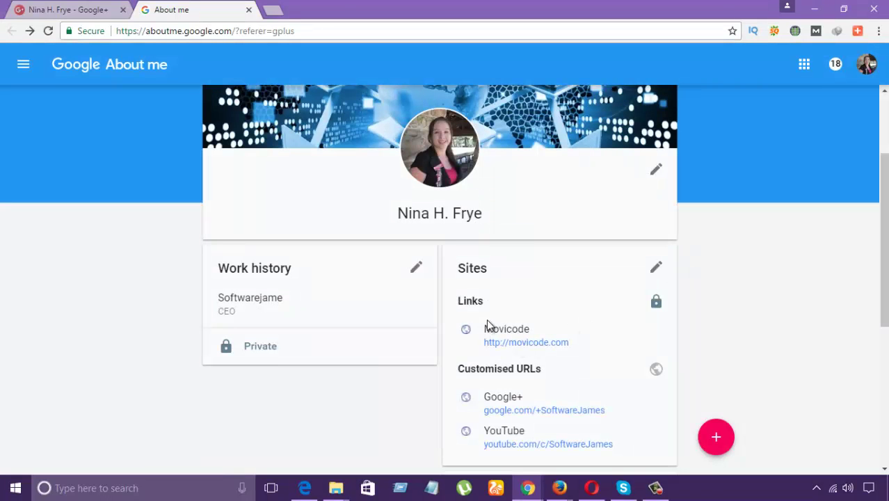
left_click_drag(486, 324, 588, 341)
left_click(622, 338)
scroll(622, 338, "up", 2)
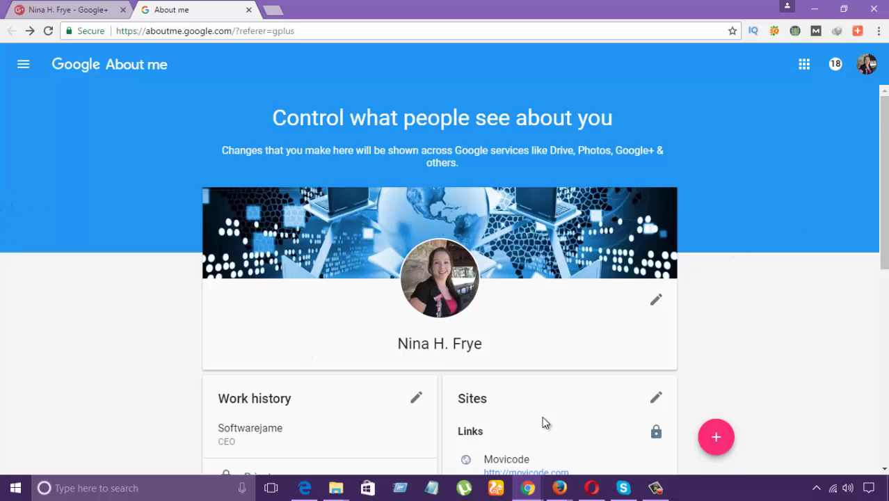
scroll(542, 418, "down", 1)
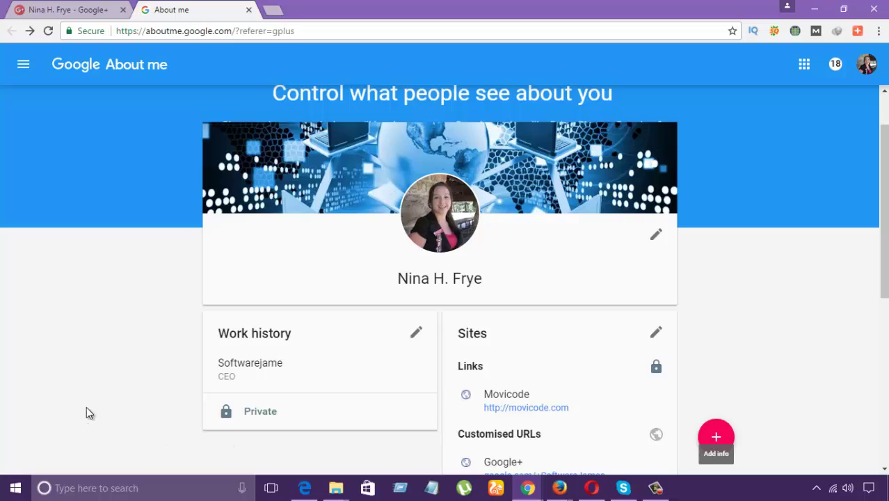
double_click(506, 391)
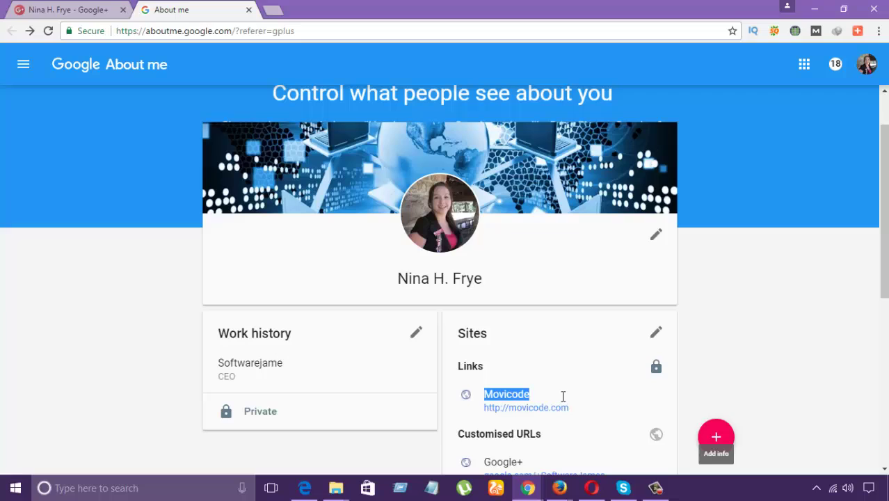
left_click_drag(496, 394, 487, 393)
left_click(81, 361)
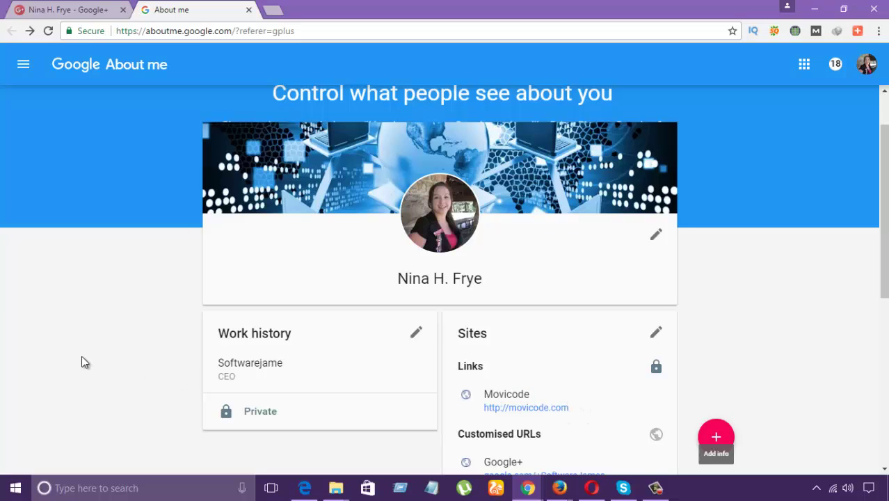
scroll(82, 362, "down", 1)
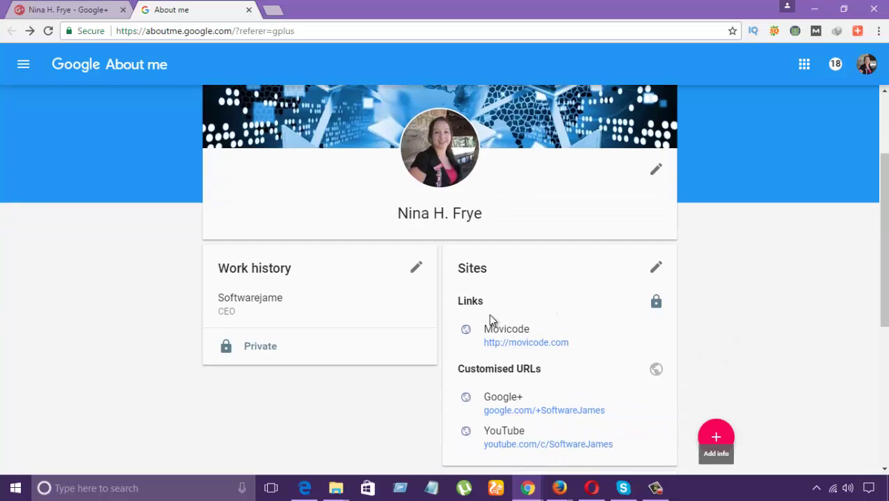
left_click(659, 487)
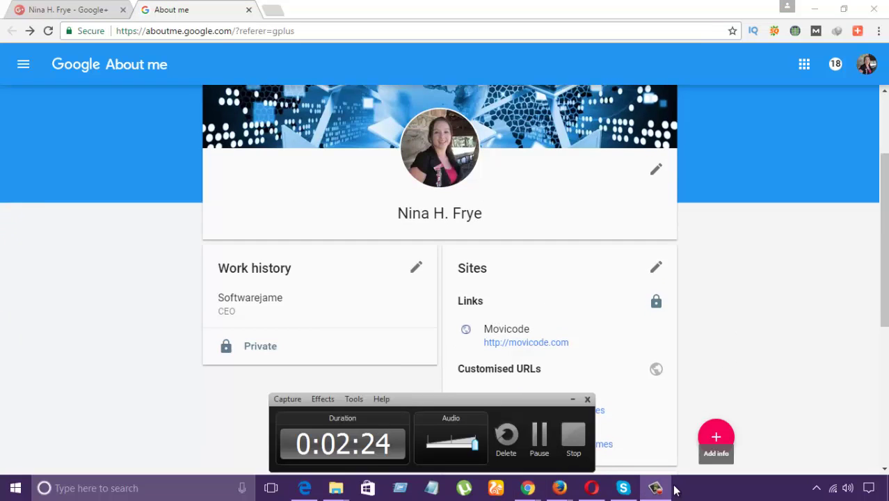